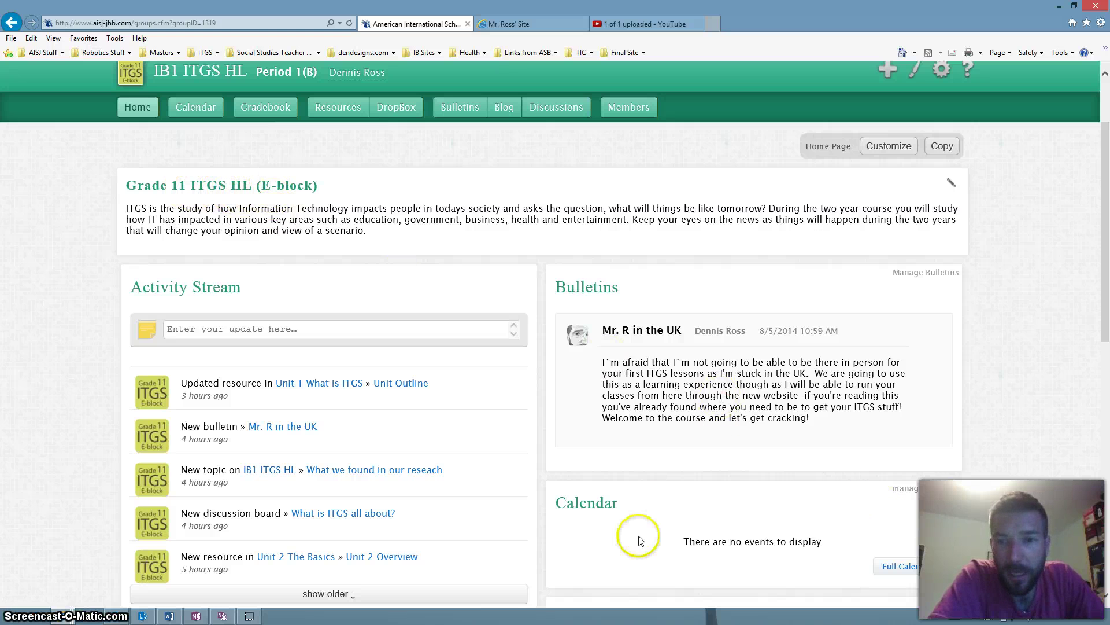
Open the full calendar of the IB1 ITGS HL class
{"action": "scroll", "coordinate": [557, 498], "scroll_direction": "down", "scroll_amount": 3}
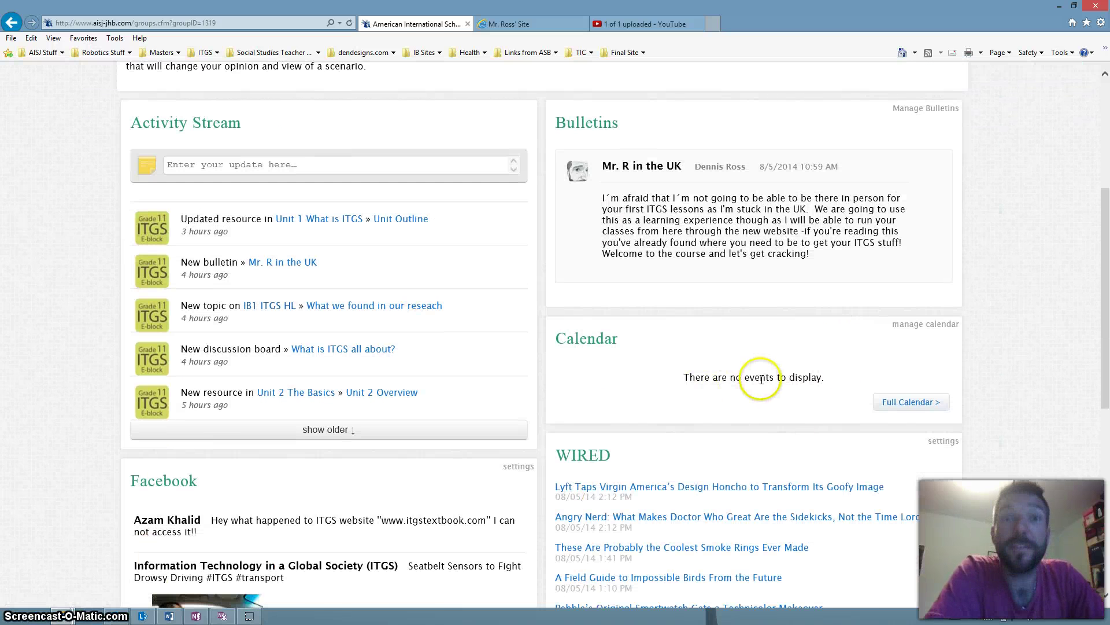
{"action": "scroll", "coordinate": [761, 378], "scroll_direction": "up", "scroll_amount": 1}
{"action": "scroll", "coordinate": [868, 421], "scroll_direction": "down", "scroll_amount": 1}
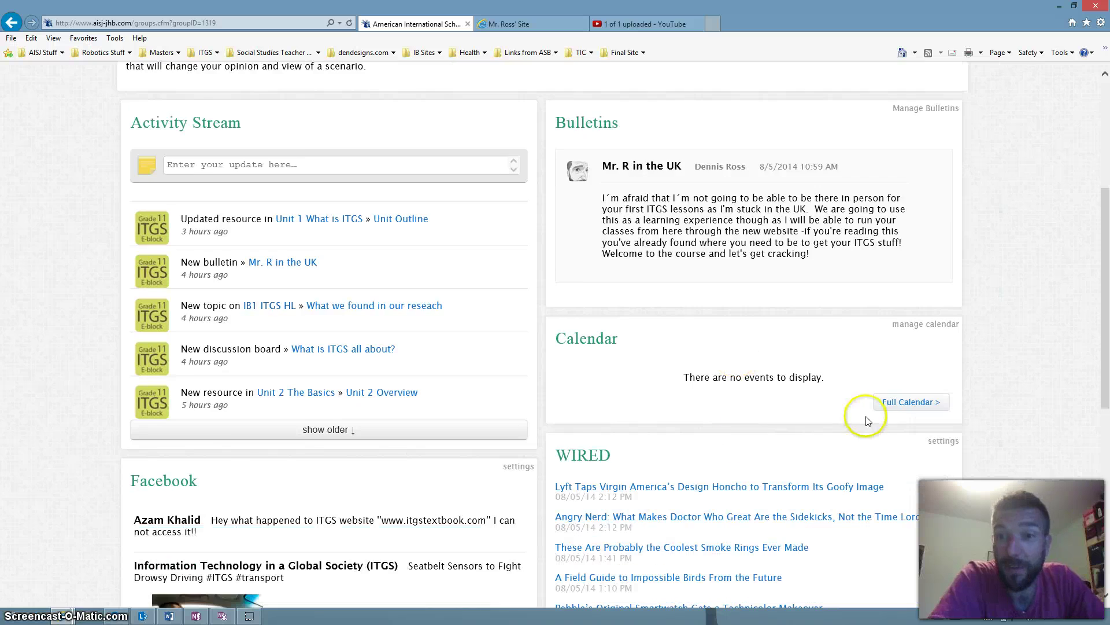
{"action": "scroll", "coordinate": [607, 386], "scroll_direction": "up", "scroll_amount": 4}
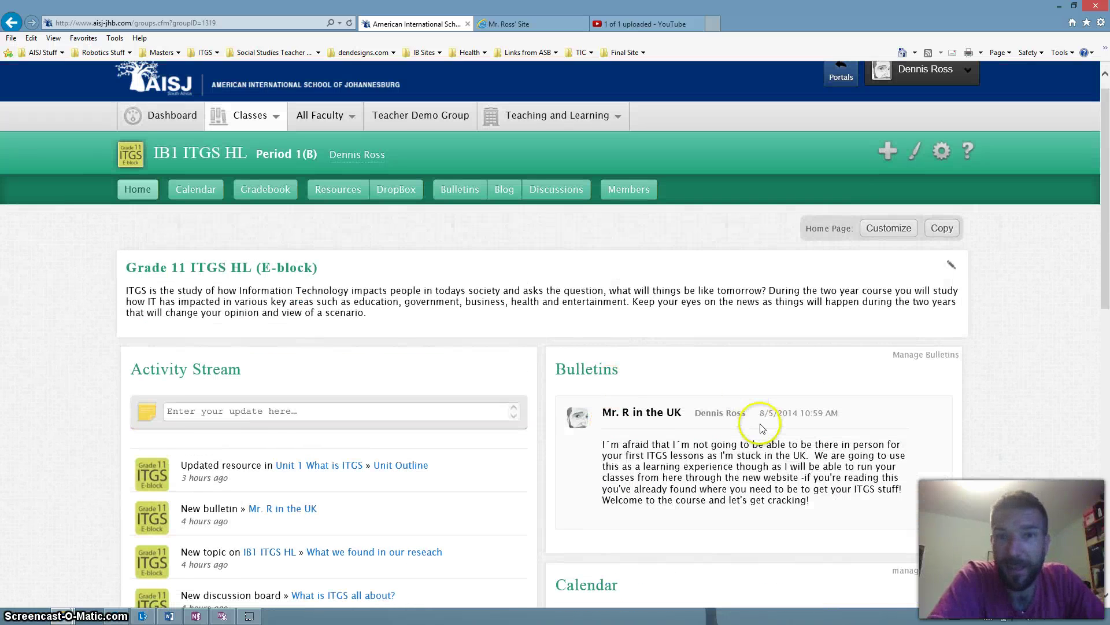
{"action": "scroll", "coordinate": [775, 424], "scroll_direction": "down", "scroll_amount": 1}
{"action": "scroll", "coordinate": [868, 442], "scroll_direction": "down", "scroll_amount": 1}
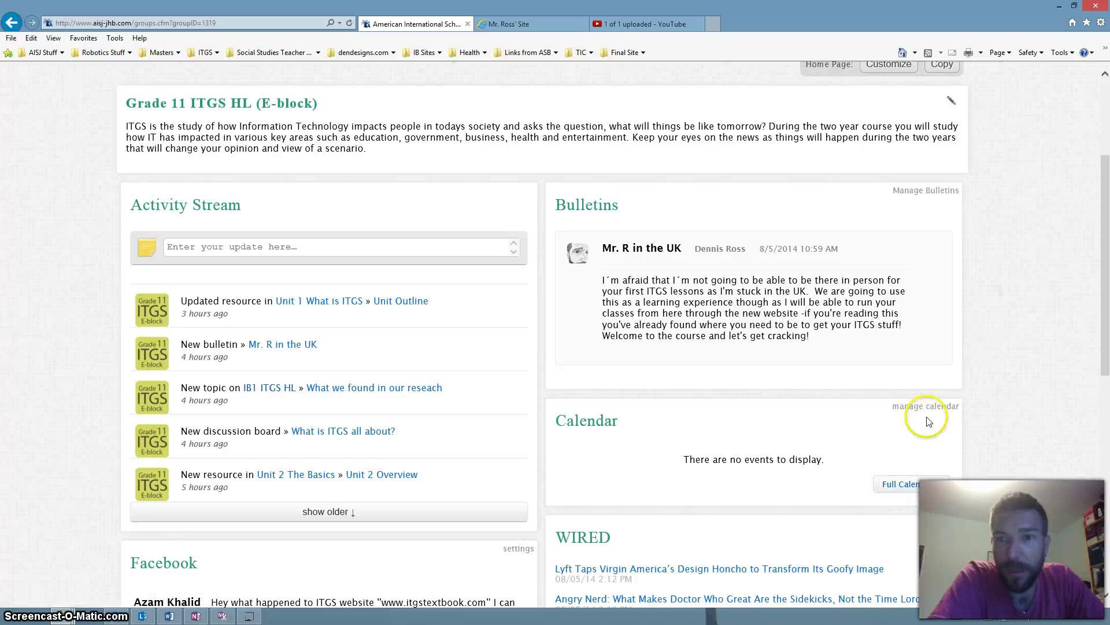
{"action": "left_click", "coordinate": [909, 488]}
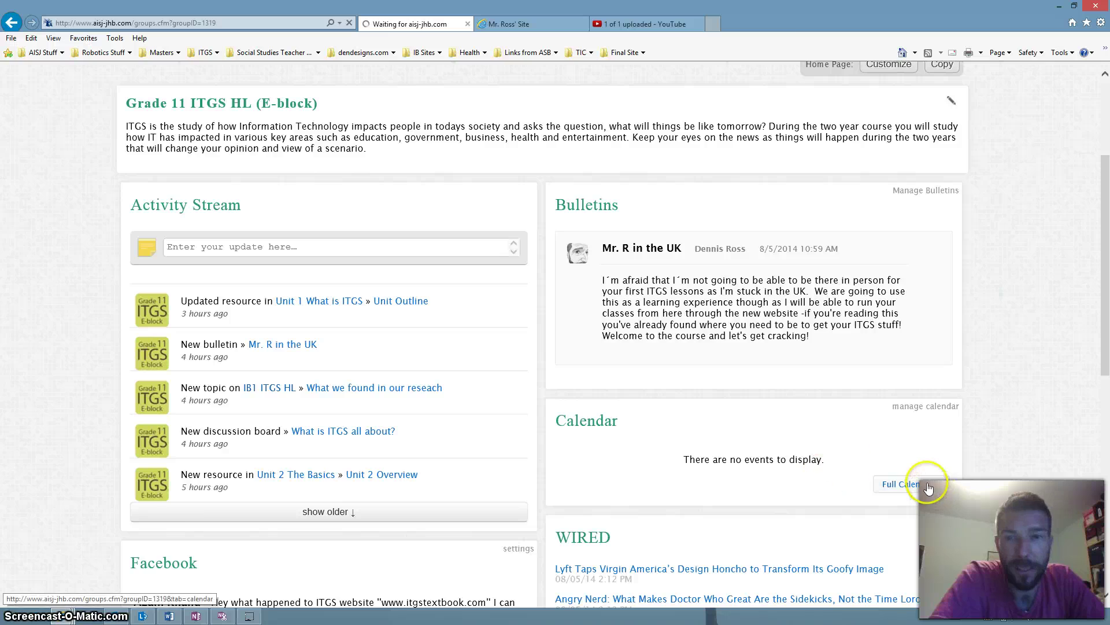
{"action": "scroll", "coordinate": [565, 427], "scroll_direction": "up", "scroll_amount": 3}
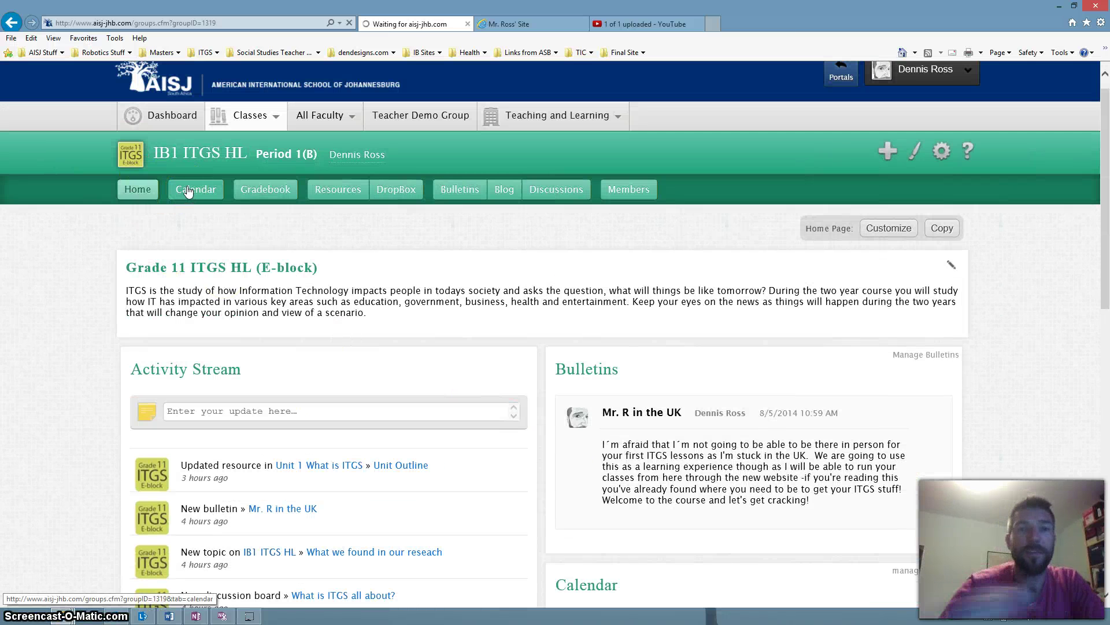
{"action": "left_click", "coordinate": [188, 192]}
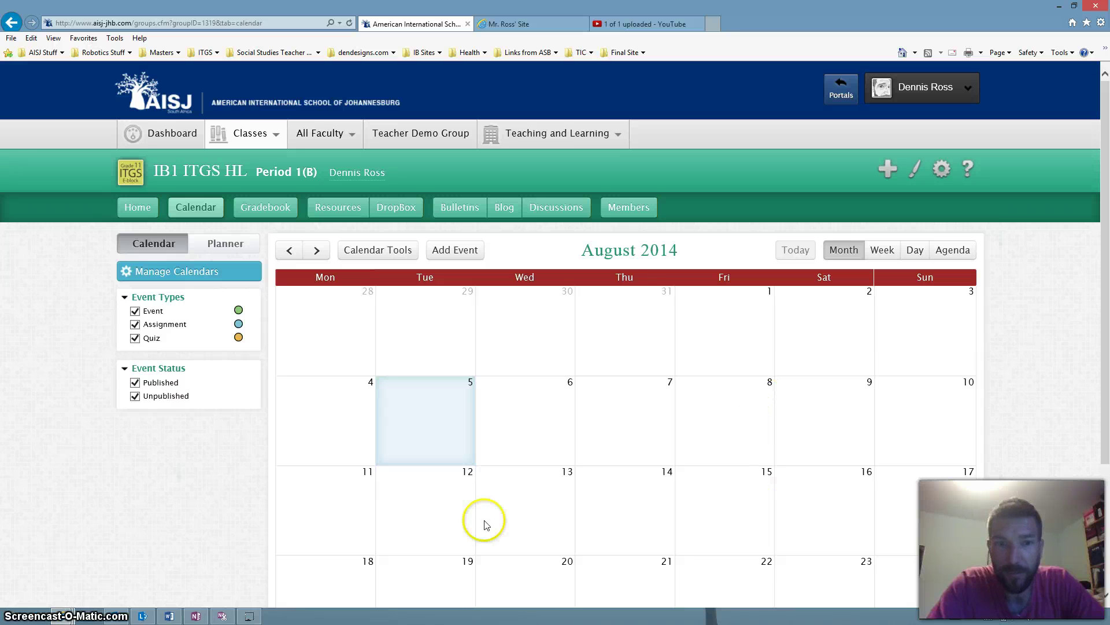
Start a new Assignment event due Monday, August 18, 2014, titled "You thoughts on what ITGS is"
{"action": "scroll", "coordinate": [440, 532], "scroll_direction": "down", "scroll_amount": 1}
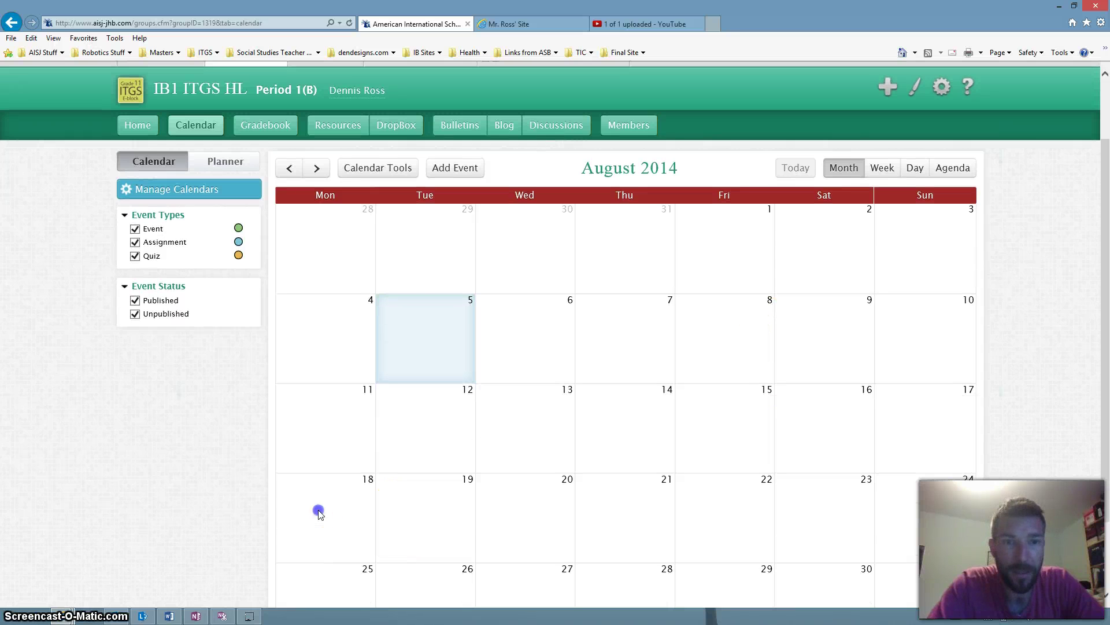
{"action": "left_click", "coordinate": [320, 513]}
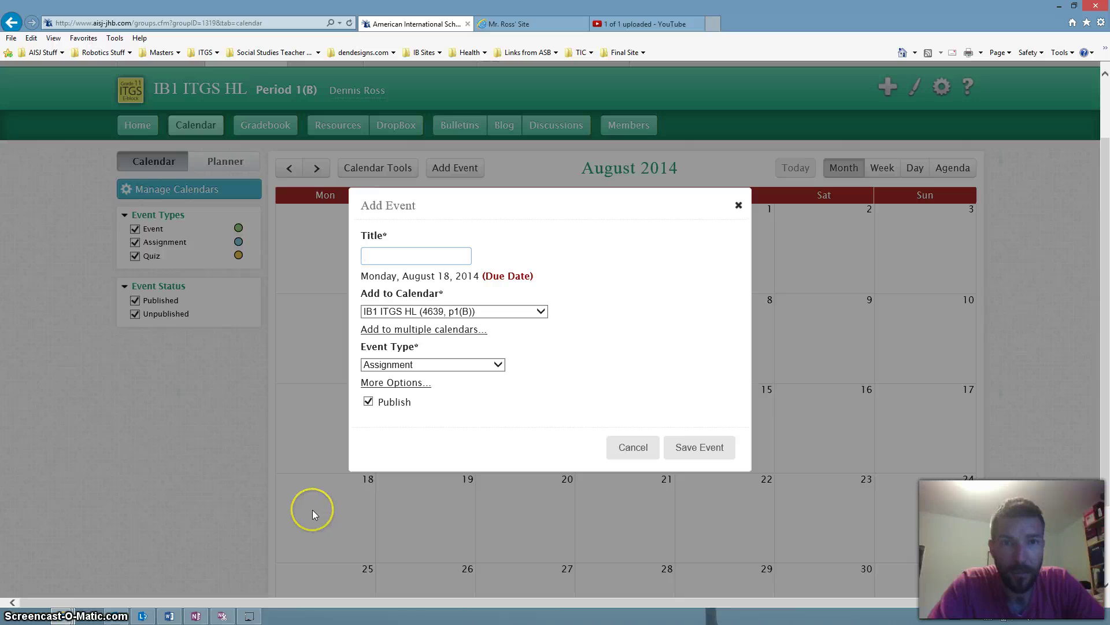
{"action": "left_click", "coordinate": [393, 254]}
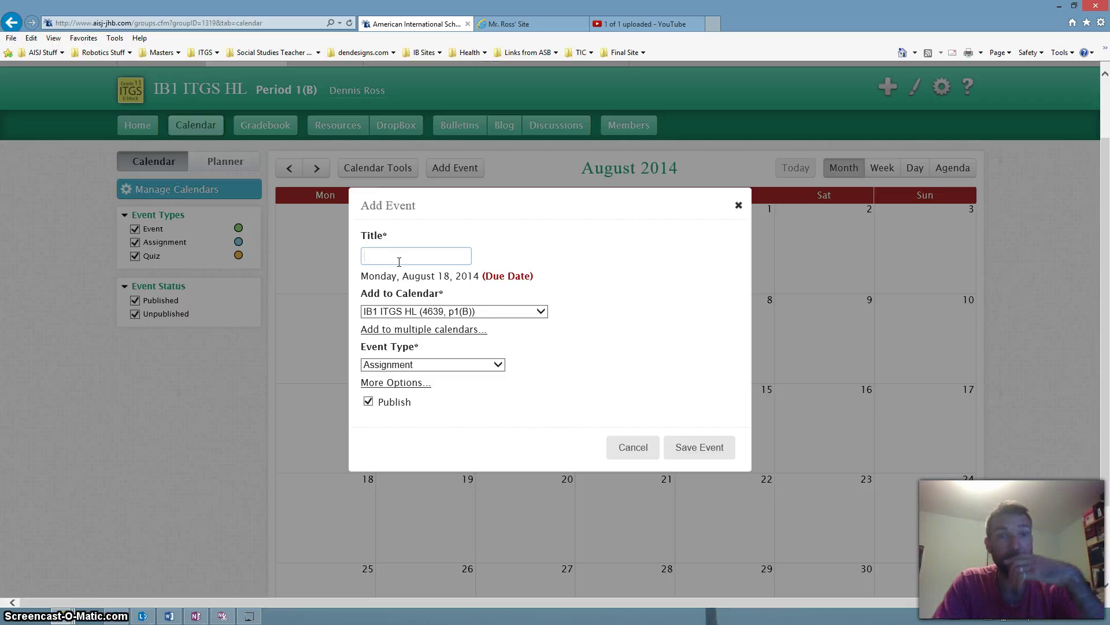
{"action": "left_click", "coordinate": [498, 366]}
{"action": "left_click", "coordinate": [423, 365]}
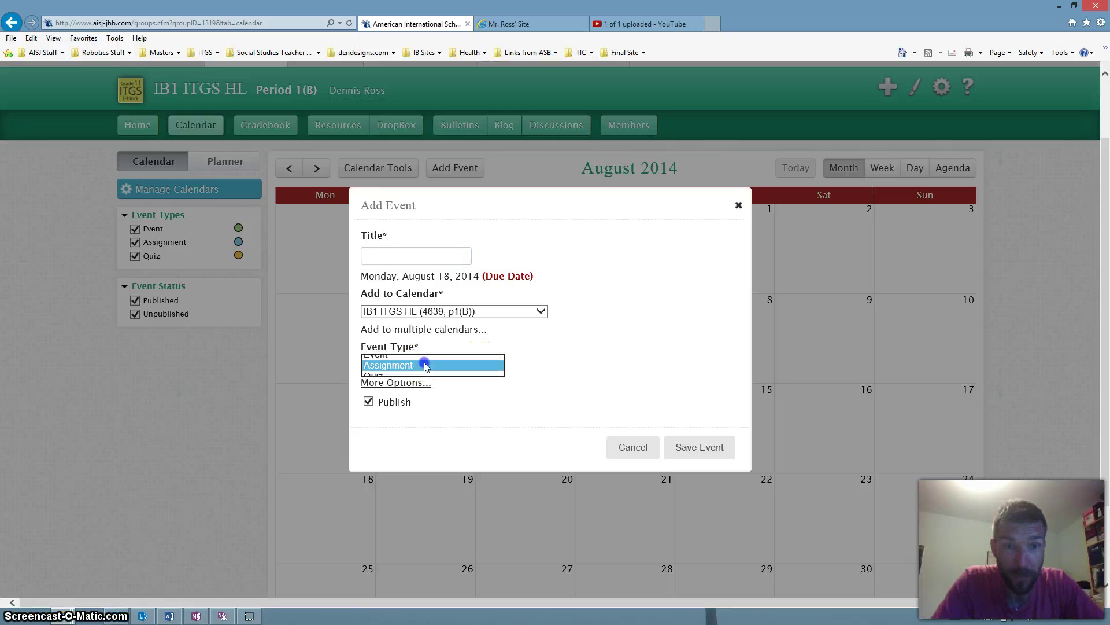
{"action": "left_click", "coordinate": [391, 259]}
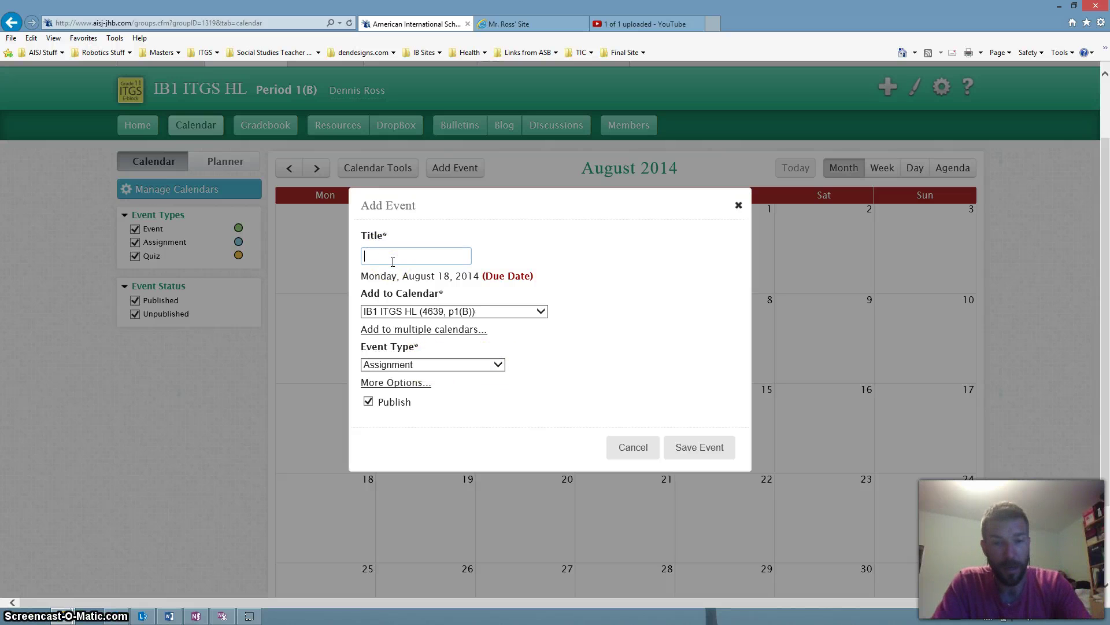
{"action": "type", "text": "You thoughts"}
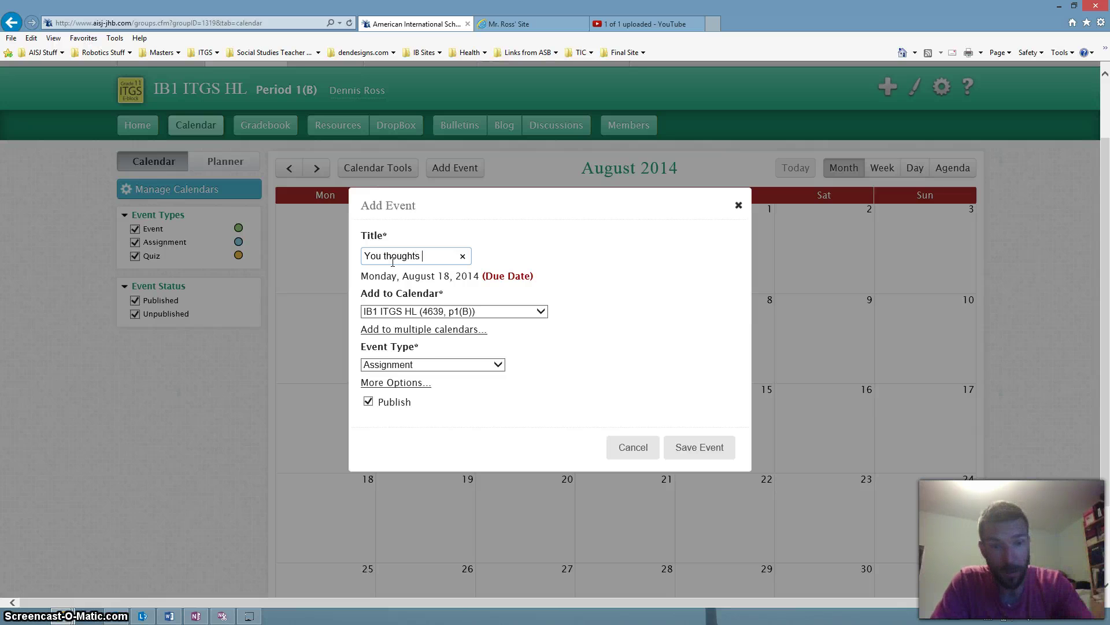
{"action": "type", "text": "on what ITGS is"}
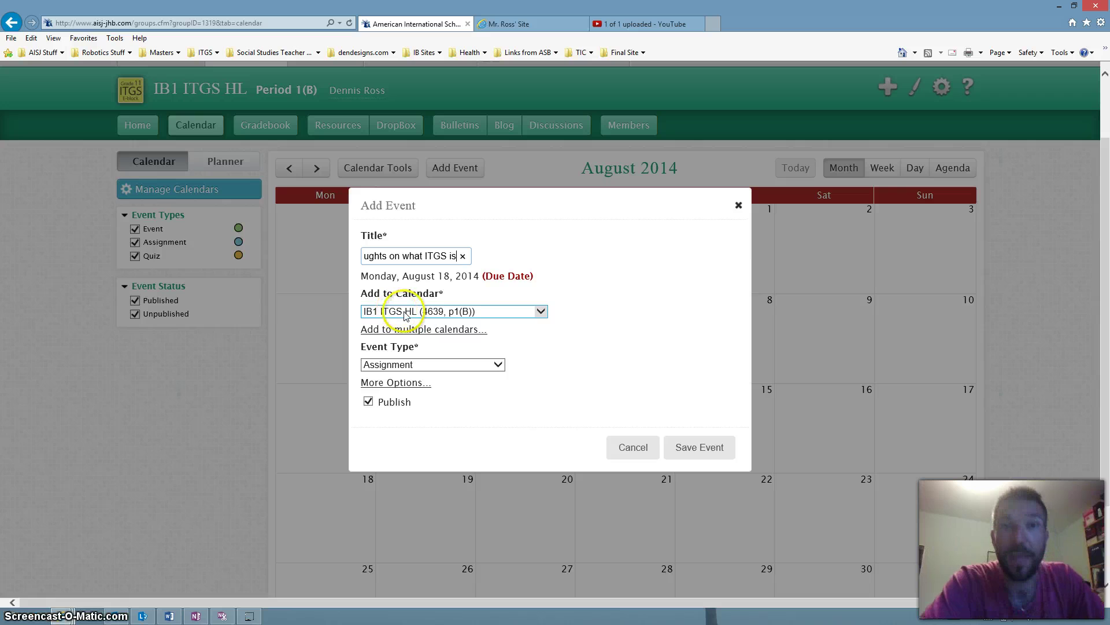
Add the assignment to the IB1 ITGS SL (4641, p1(B)) calendar as well and set its location to "Robtics Lab"
{"action": "left_click", "coordinate": [408, 329]}
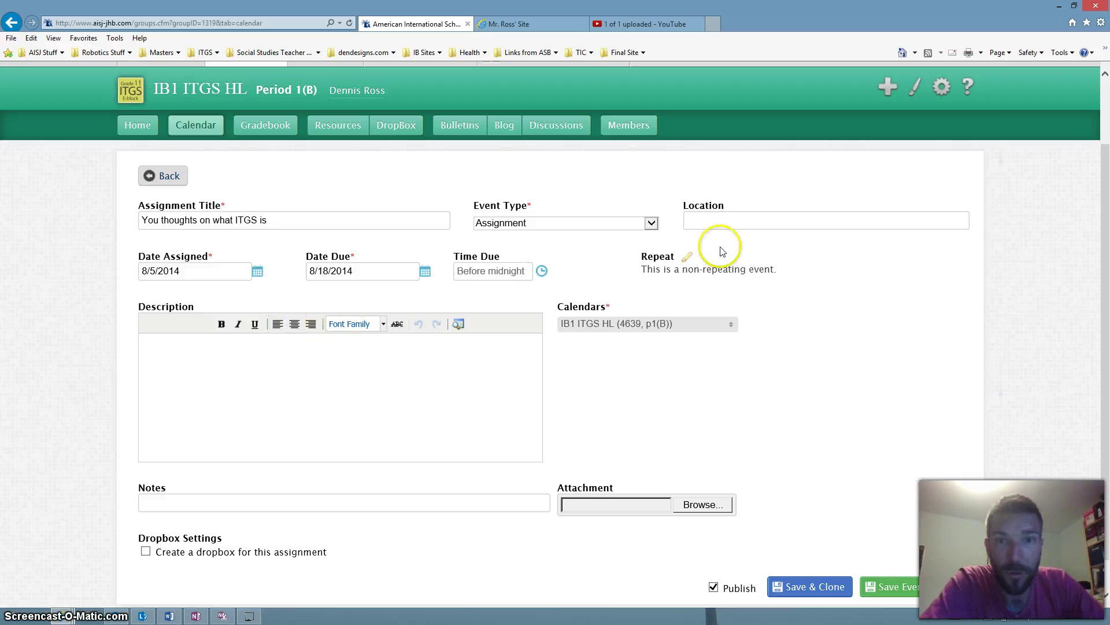
{"action": "left_click", "coordinate": [617, 327]}
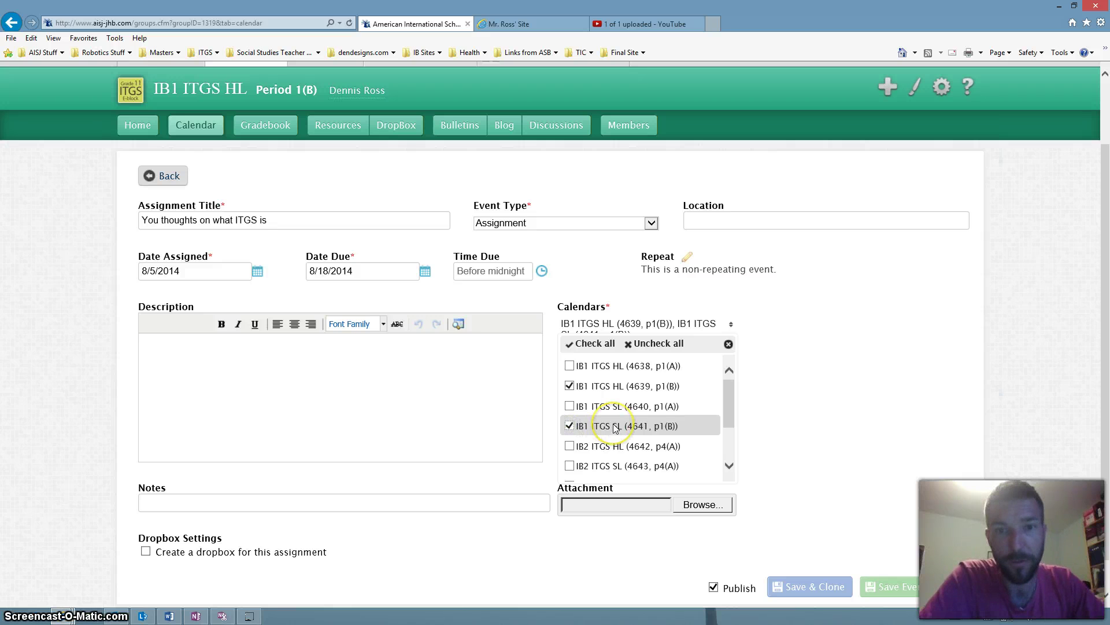
{"action": "left_click", "coordinate": [709, 226]}
{"action": "type", "text": "Robtics Lab"}
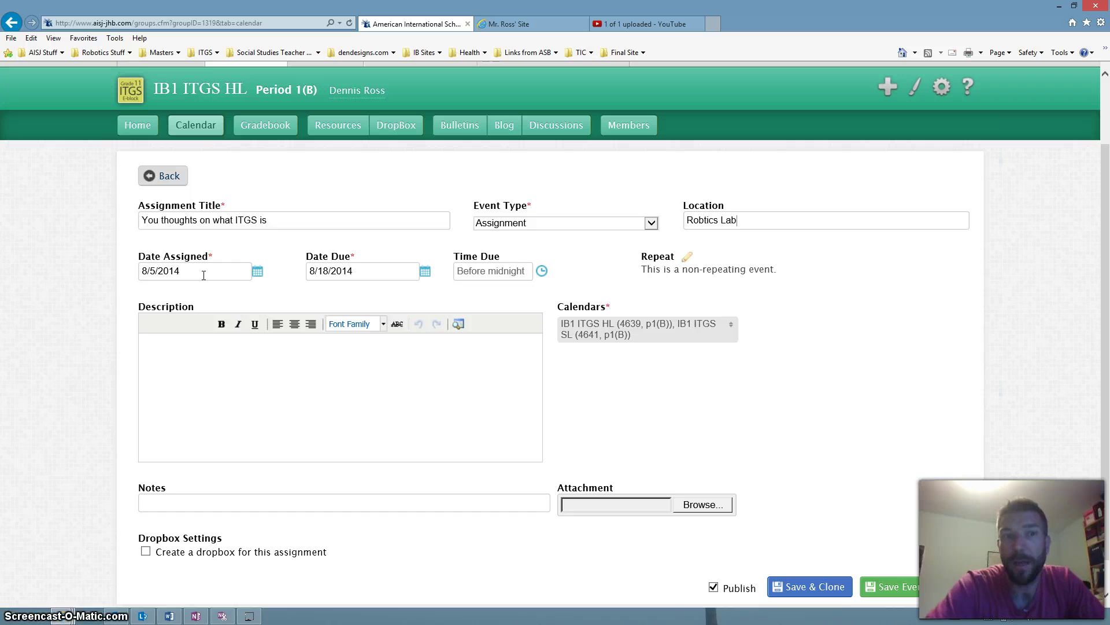
Keep the due date at 8/18/2014 and set the assignment's due time to 3:00 PM
{"action": "left_click", "coordinate": [361, 269]}
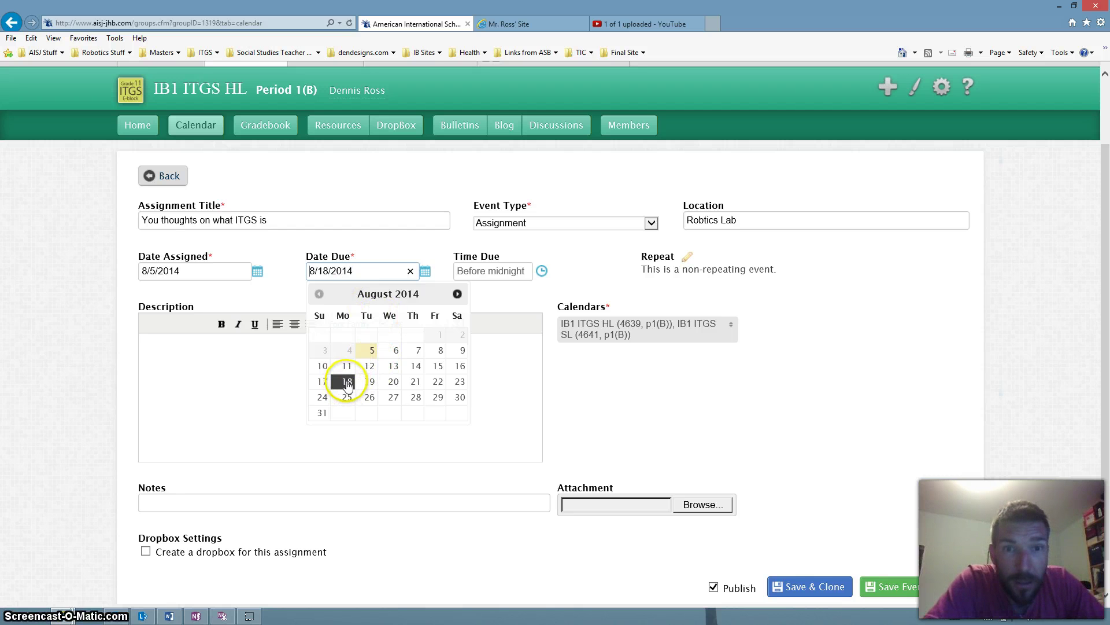
{"action": "left_click", "coordinate": [498, 268]}
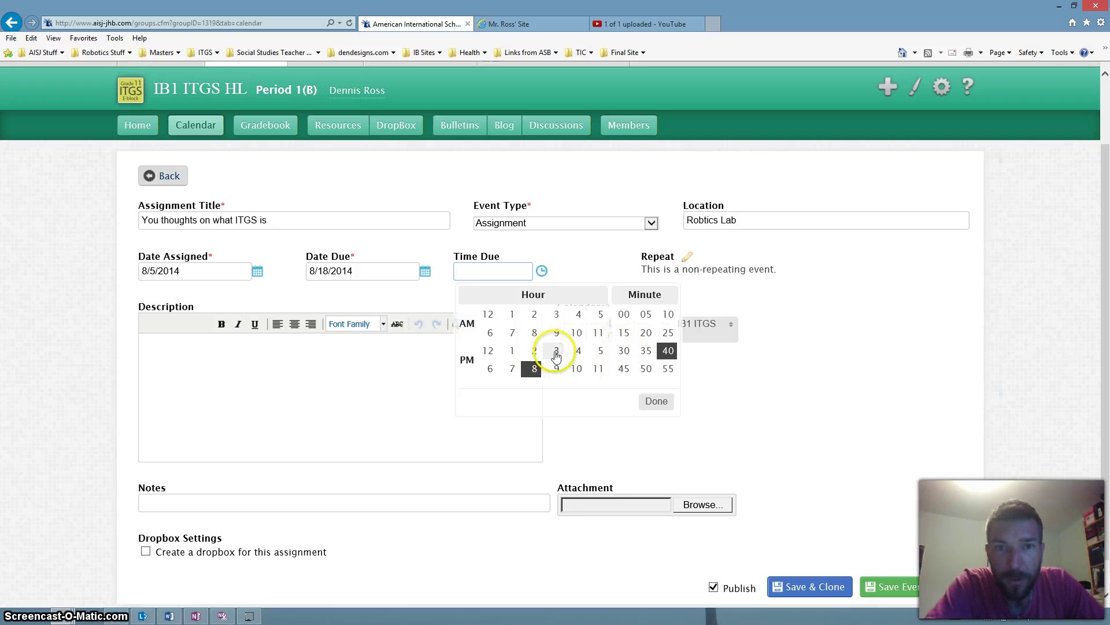
{"action": "left_click", "coordinate": [556, 352]}
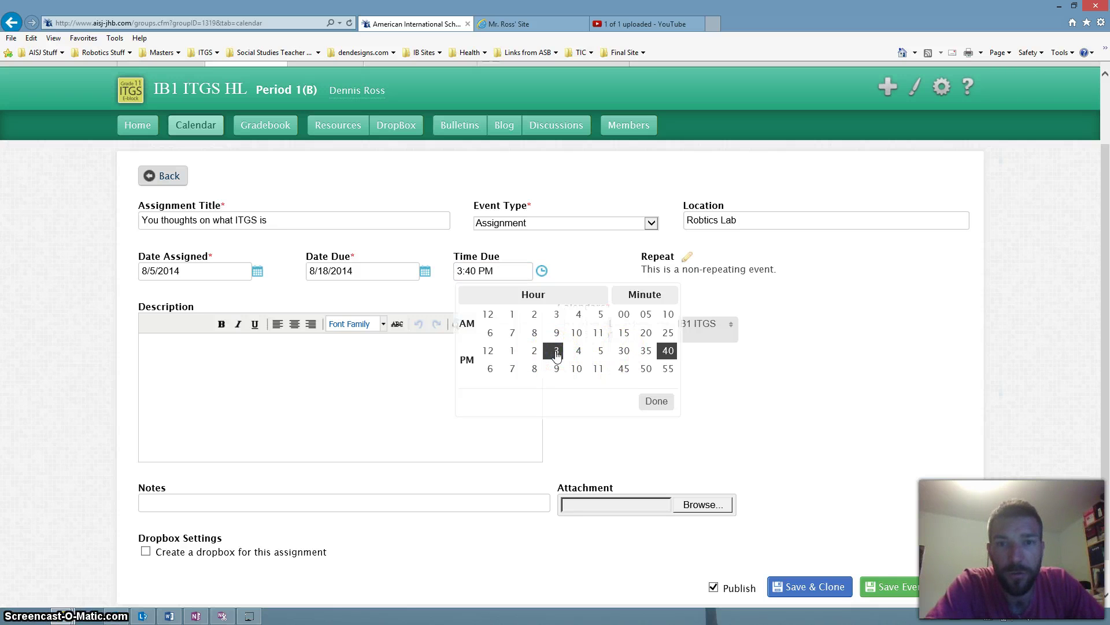
{"action": "left_click", "coordinate": [623, 316]}
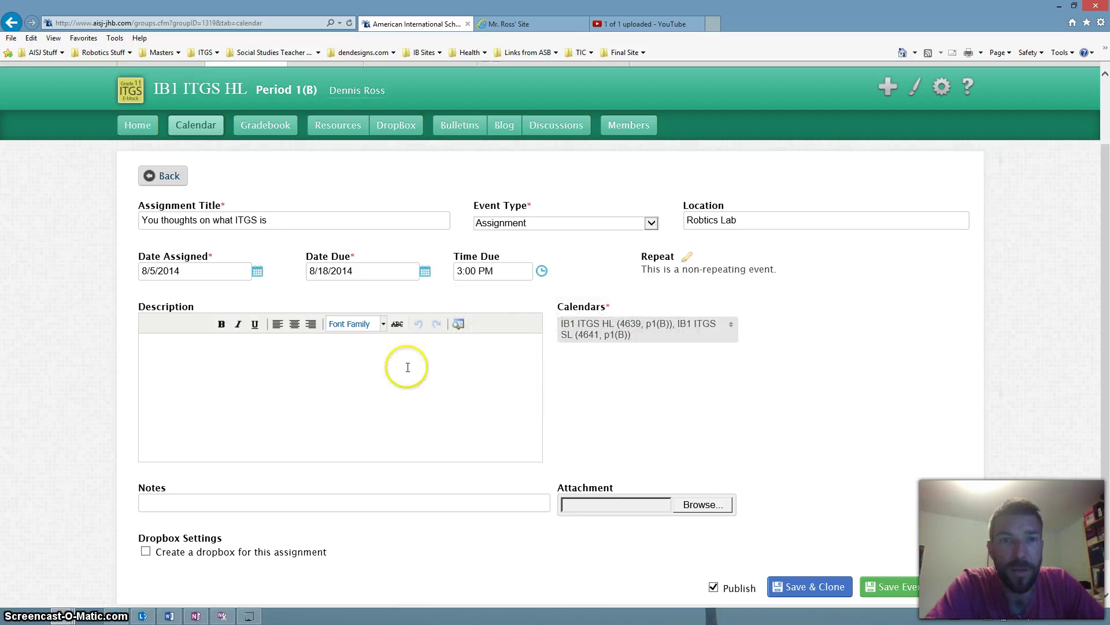
Write a description asking students to write up their opinion of what ITGS is after researching and sharing, and submit it to the dropbox before the lesson ends
{"action": "left_click", "coordinate": [378, 363]}
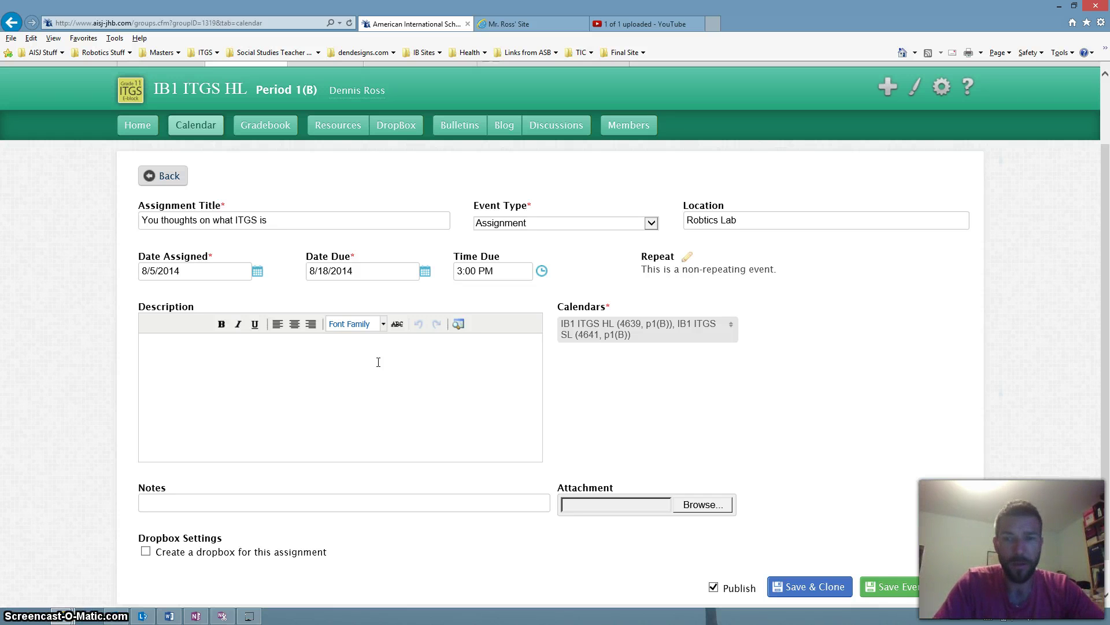
{"action": "type", "text": "After having completed some research and shared your research first with a partner then as a class you shoud have your own opinion as to what ITGS is.  Write up your thoughts and submit then to the dropbox on this assignment before the end of the lesson."}
Enable a dropbox for this assignment and save the published event
{"action": "scroll", "coordinate": [378, 363], "scroll_direction": "down", "scroll_amount": 1}
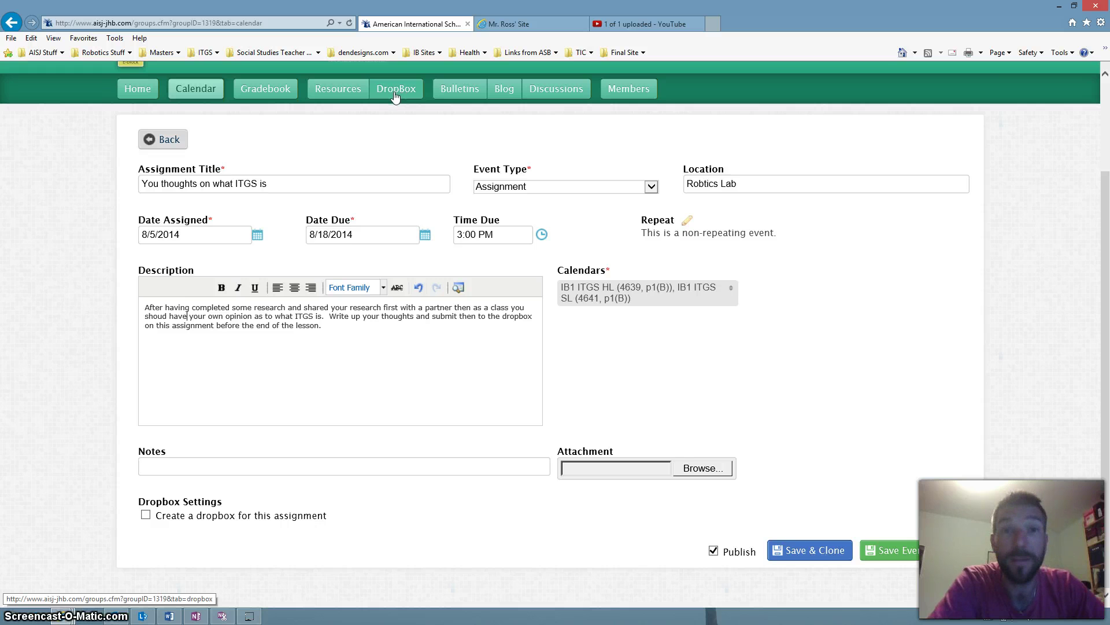
{"action": "scroll", "coordinate": [395, 96], "scroll_direction": "up", "scroll_amount": 3}
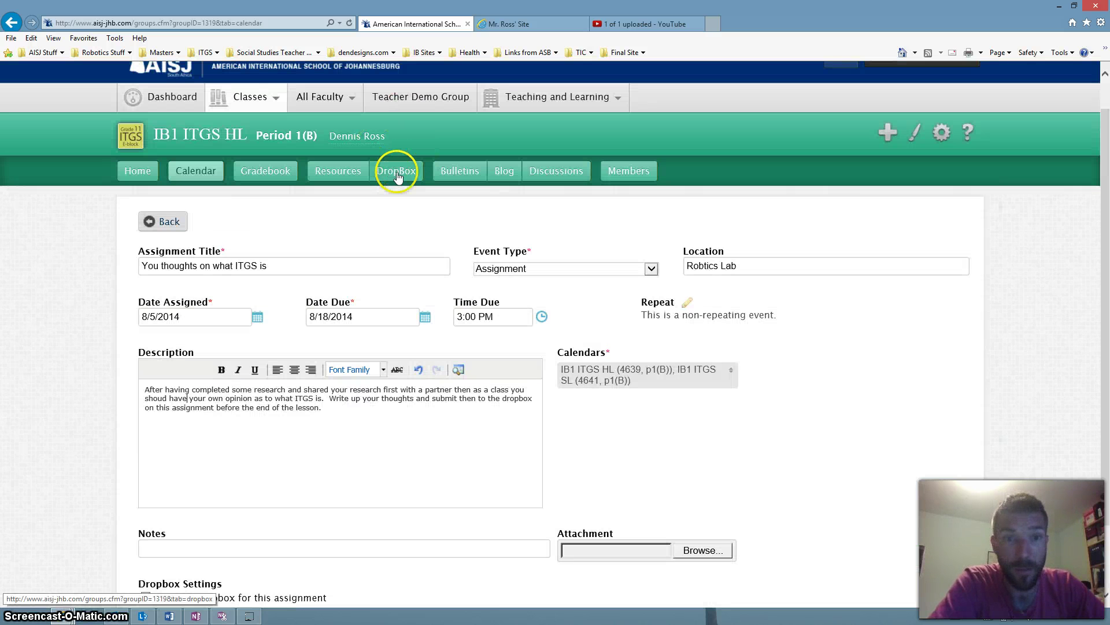
{"action": "scroll", "coordinate": [394, 176], "scroll_direction": "down", "scroll_amount": 3}
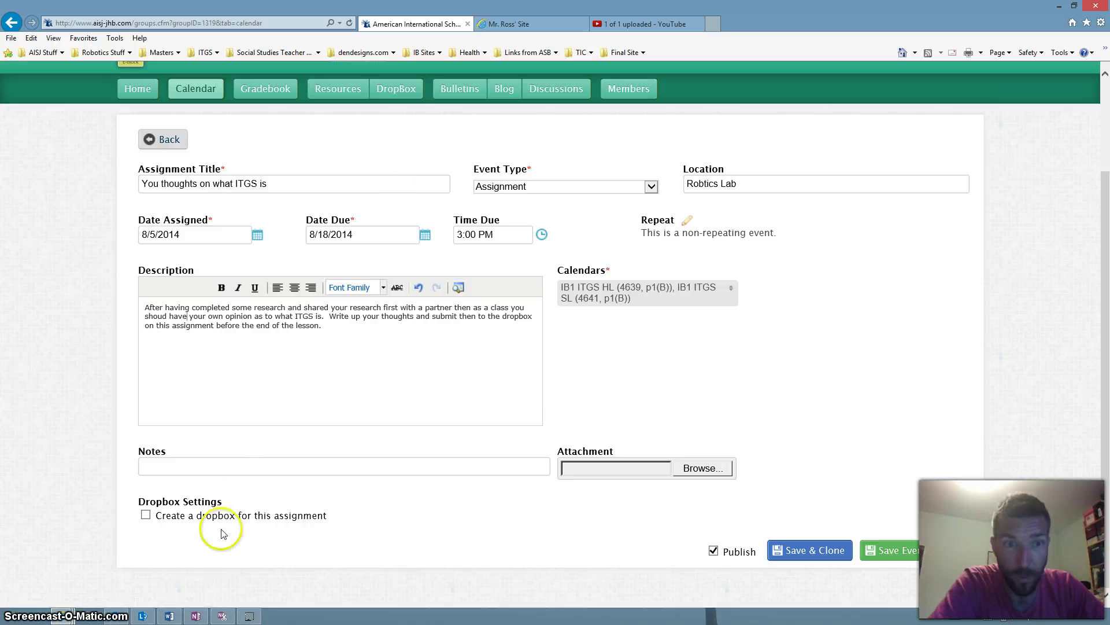
{"action": "left_click", "coordinate": [146, 516]}
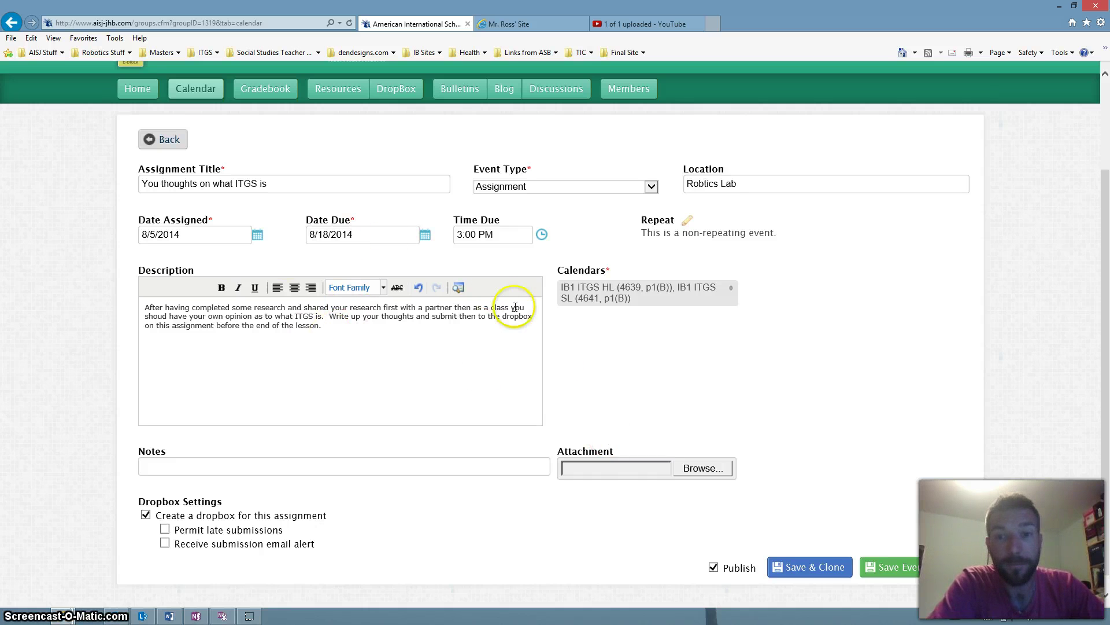
{"action": "left_click", "coordinate": [889, 569]}
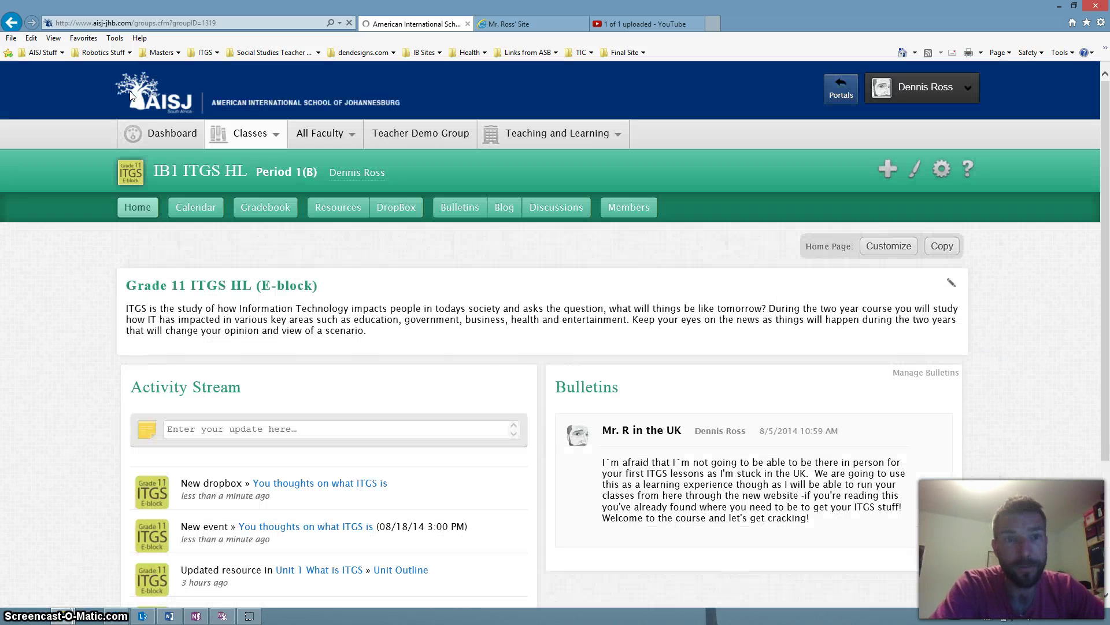
View the event details of the August 18 assignment from the calendar on the class home page
{"action": "scroll", "coordinate": [509, 384], "scroll_direction": "down", "scroll_amount": 3}
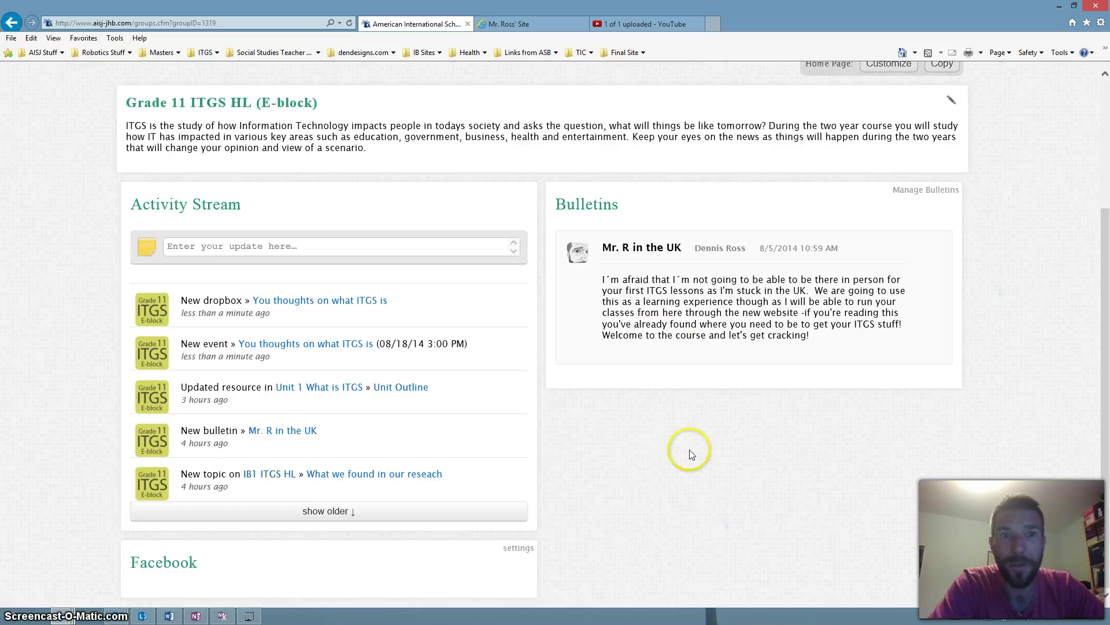
{"action": "scroll", "coordinate": [646, 361], "scroll_direction": "up", "scroll_amount": 3}
{"action": "scroll", "coordinate": [651, 385], "scroll_direction": "down", "scroll_amount": 3}
{"action": "scroll", "coordinate": [645, 457], "scroll_direction": "up", "scroll_amount": 1}
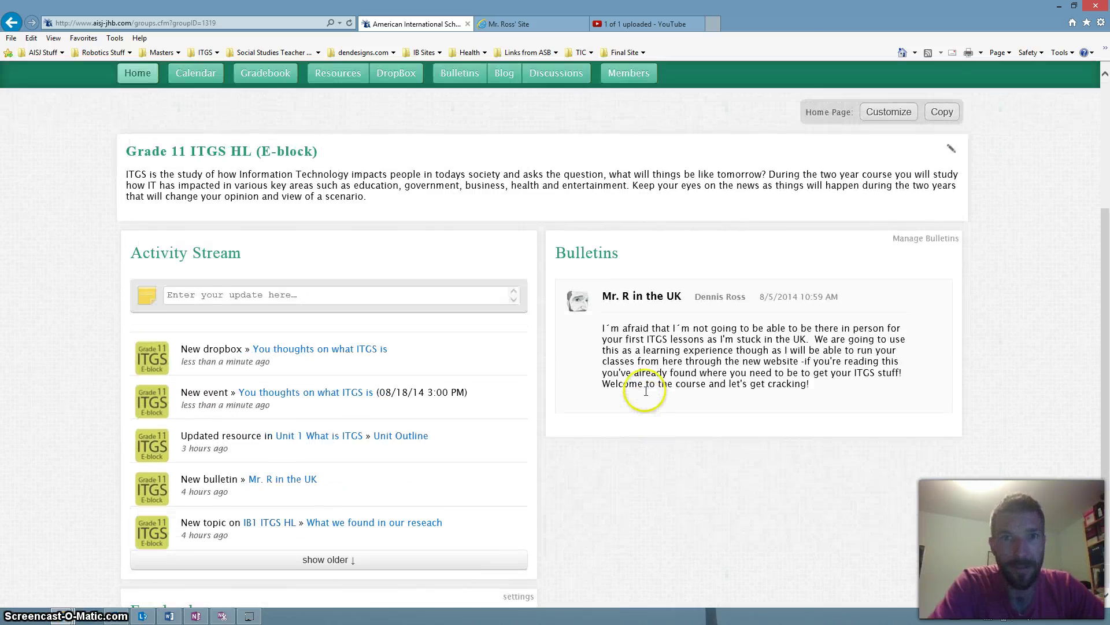
{"action": "scroll", "coordinate": [649, 392], "scroll_direction": "down", "scroll_amount": 2}
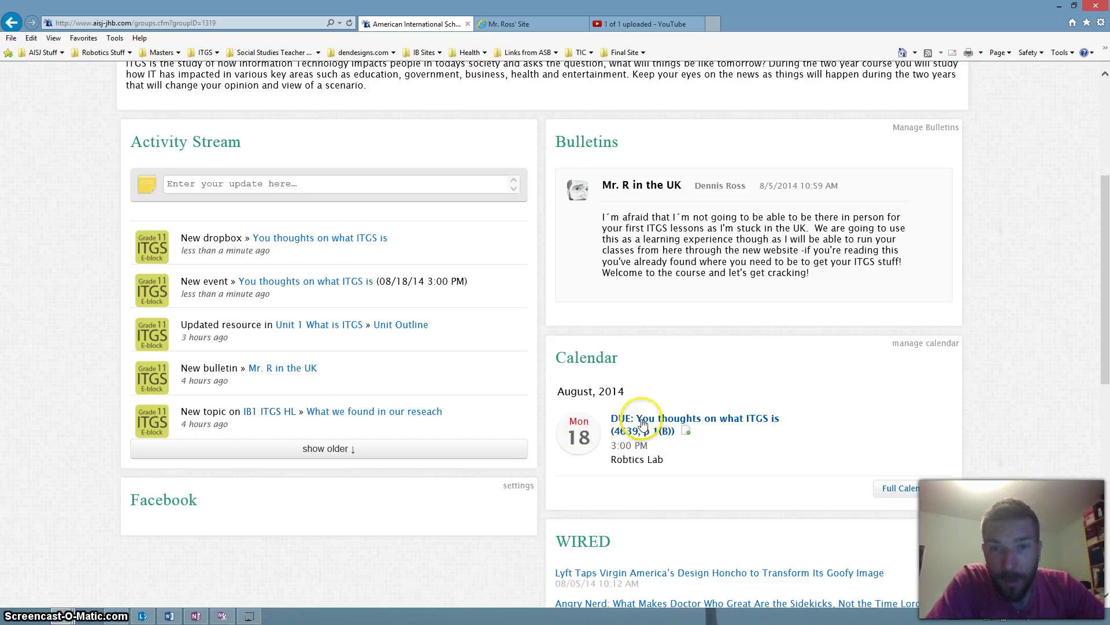
{"action": "left_click", "coordinate": [665, 424]}
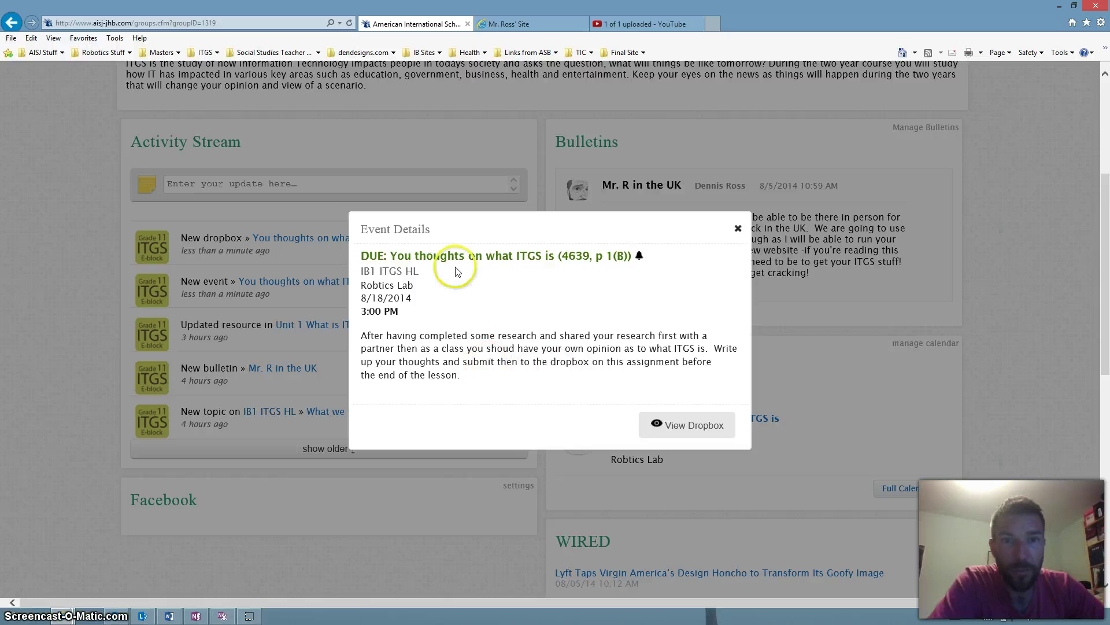
{"action": "scroll", "coordinate": [503, 326], "scroll_direction": "down", "scroll_amount": 2}
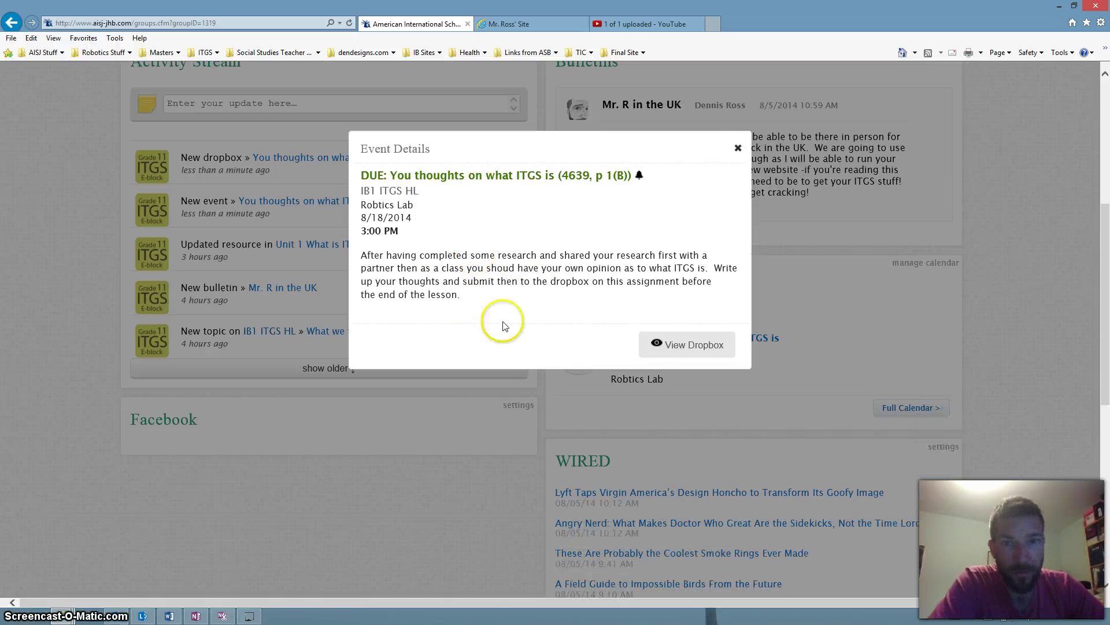
Open the dropbox of the "You thoughts on what ITGS is" assignment to view its student roster
{"action": "left_click", "coordinate": [692, 346]}
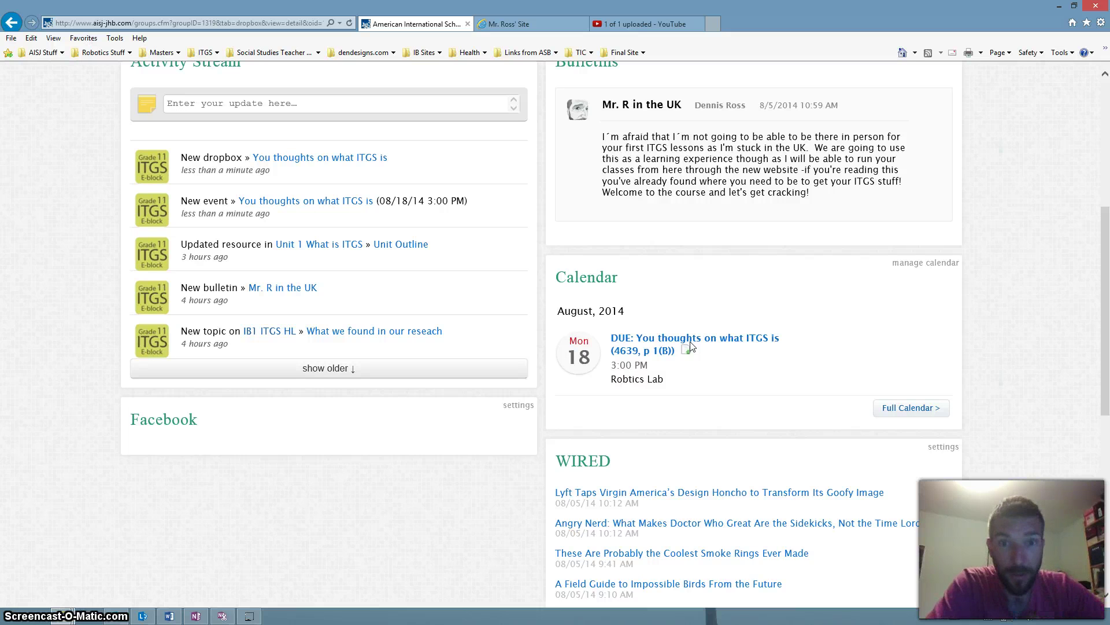
{"action": "left_click", "coordinate": [665, 383]}
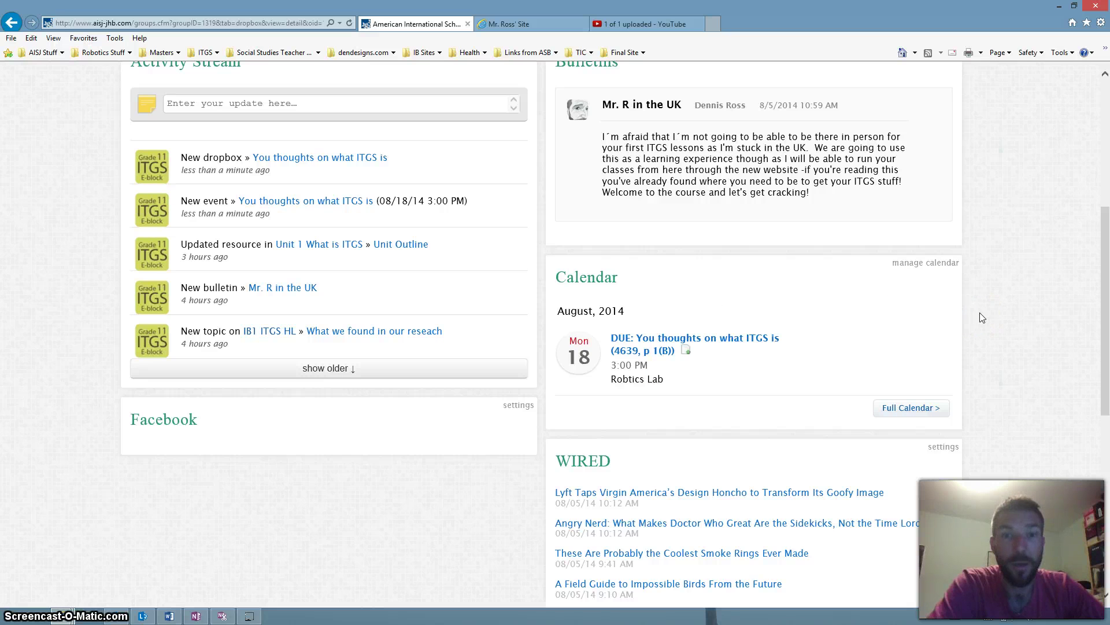
{"action": "left_click", "coordinate": [687, 354]}
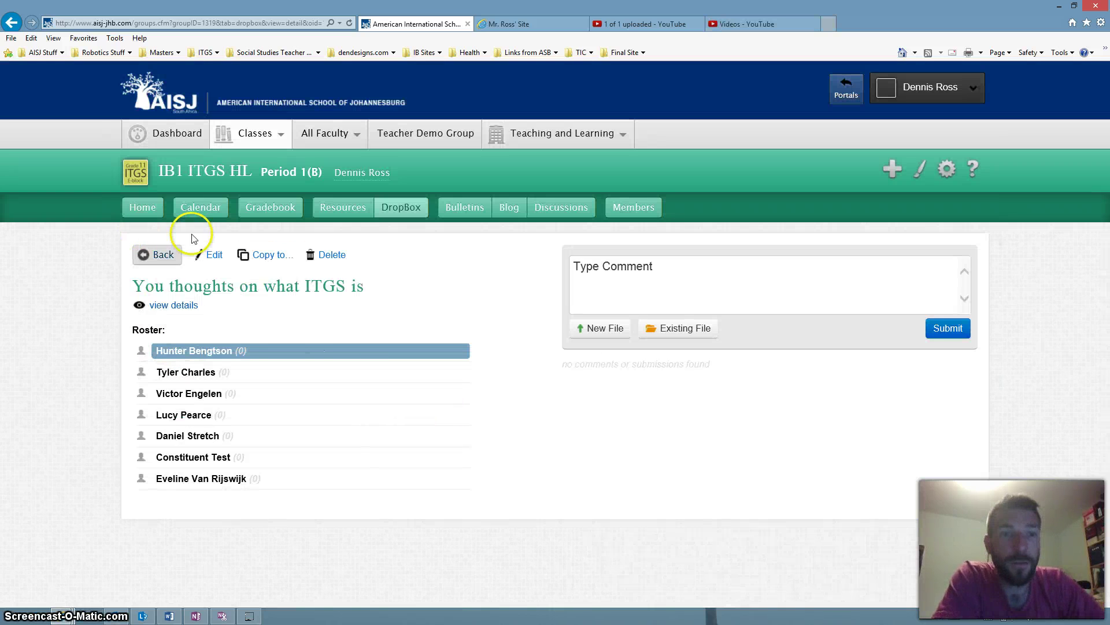